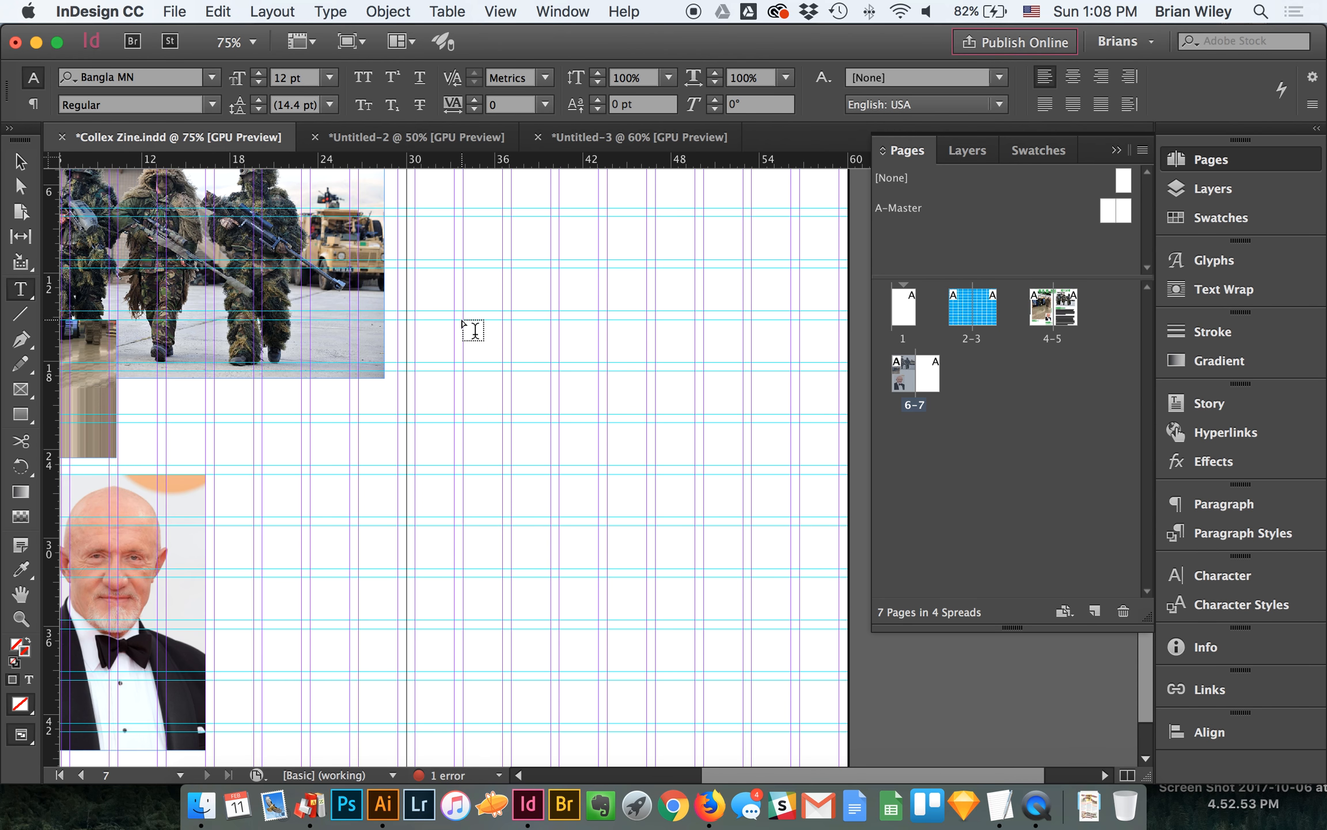
# - Draw a text frame about 19p0 wide and 17p0 tall on page 7 and fill it with placeholder text
pyautogui.moveTo(463, 320); pyautogui.dragTo(734, 575)
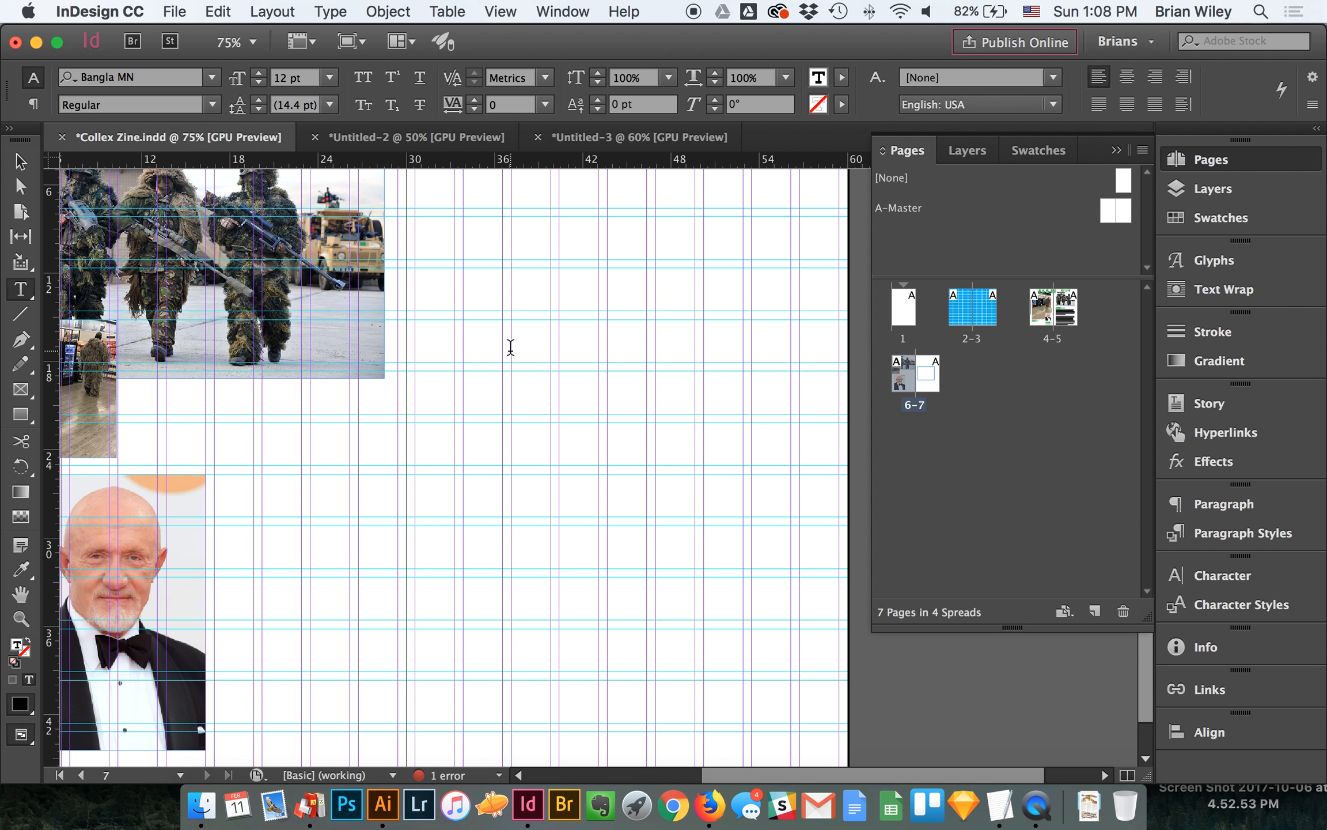
pyautogui.click(330, 11)
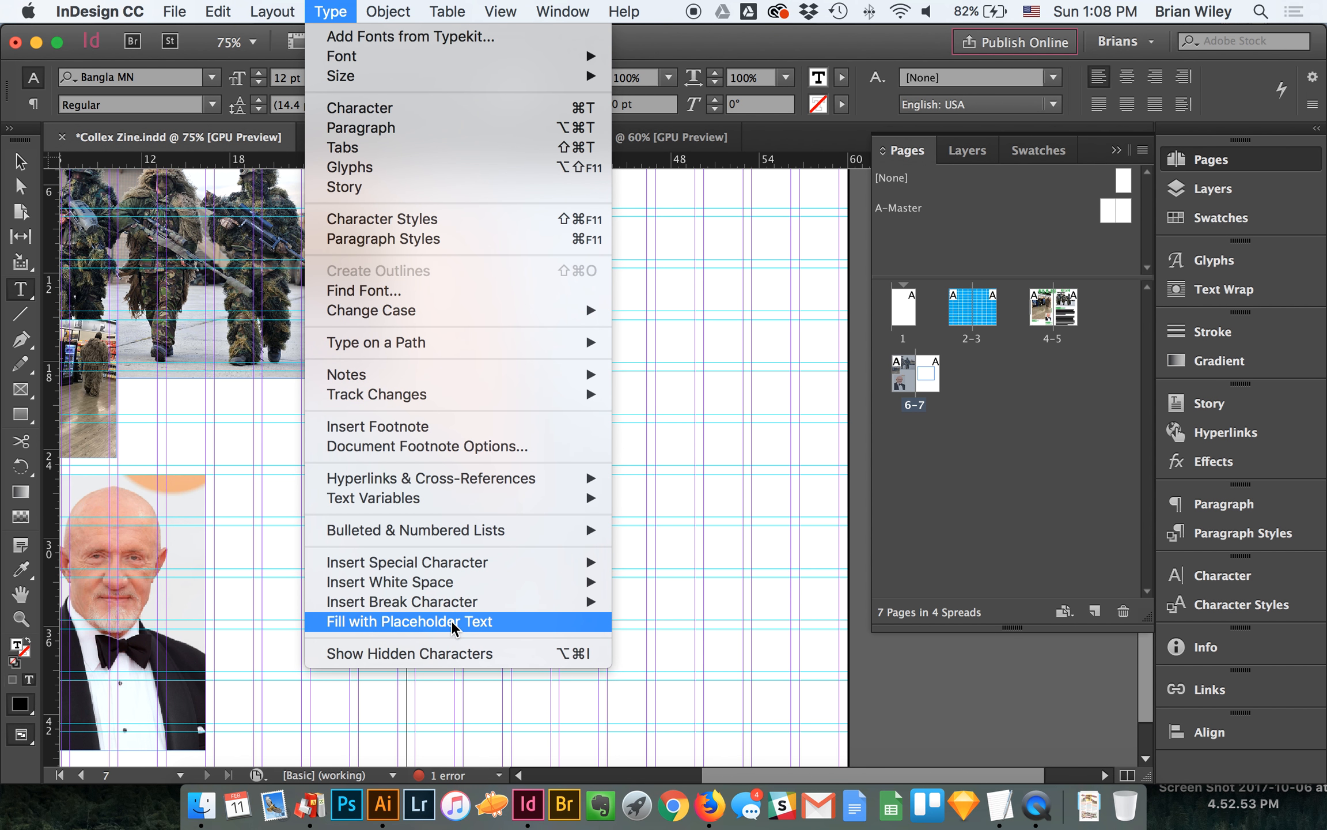
pyautogui.click(453, 623)
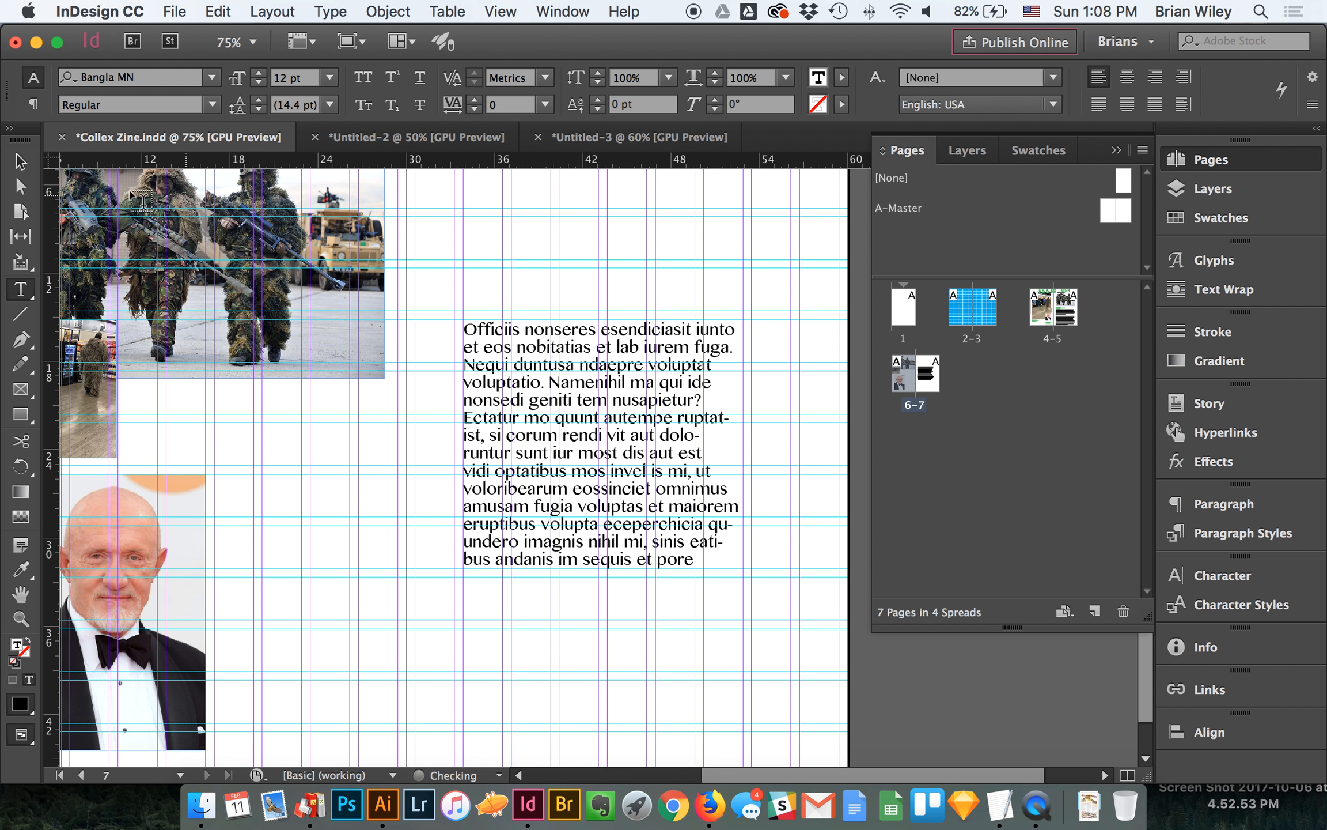
# - Move the text frame to about X 34p0, Y 14p2.4, lengthen it to about 21p4.8, and hide the guides
pyautogui.click(17, 158)
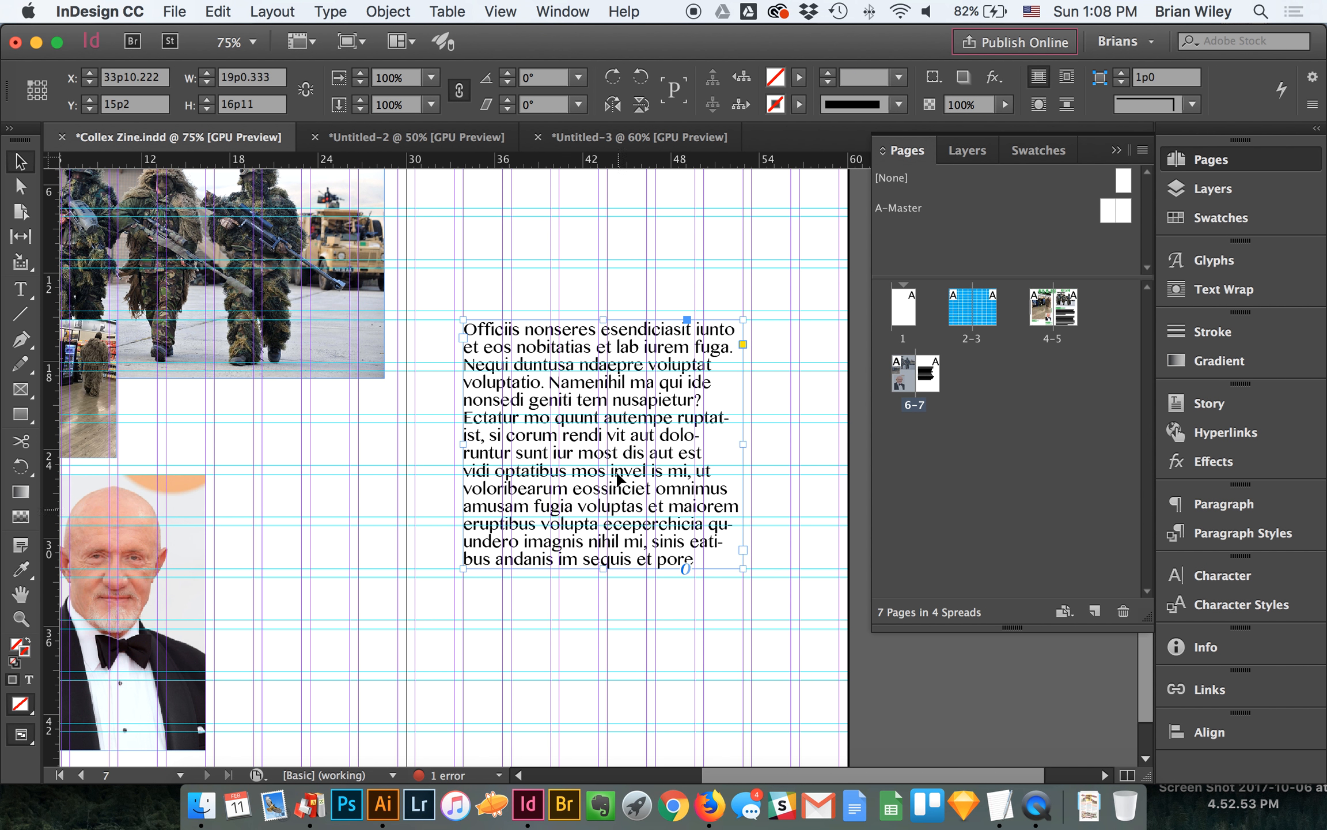
pyautogui.moveTo(619, 449); pyautogui.dragTo(622, 435)
pyautogui.moveTo(605, 554); pyautogui.dragTo(605, 621)
pyautogui.press('super+;')
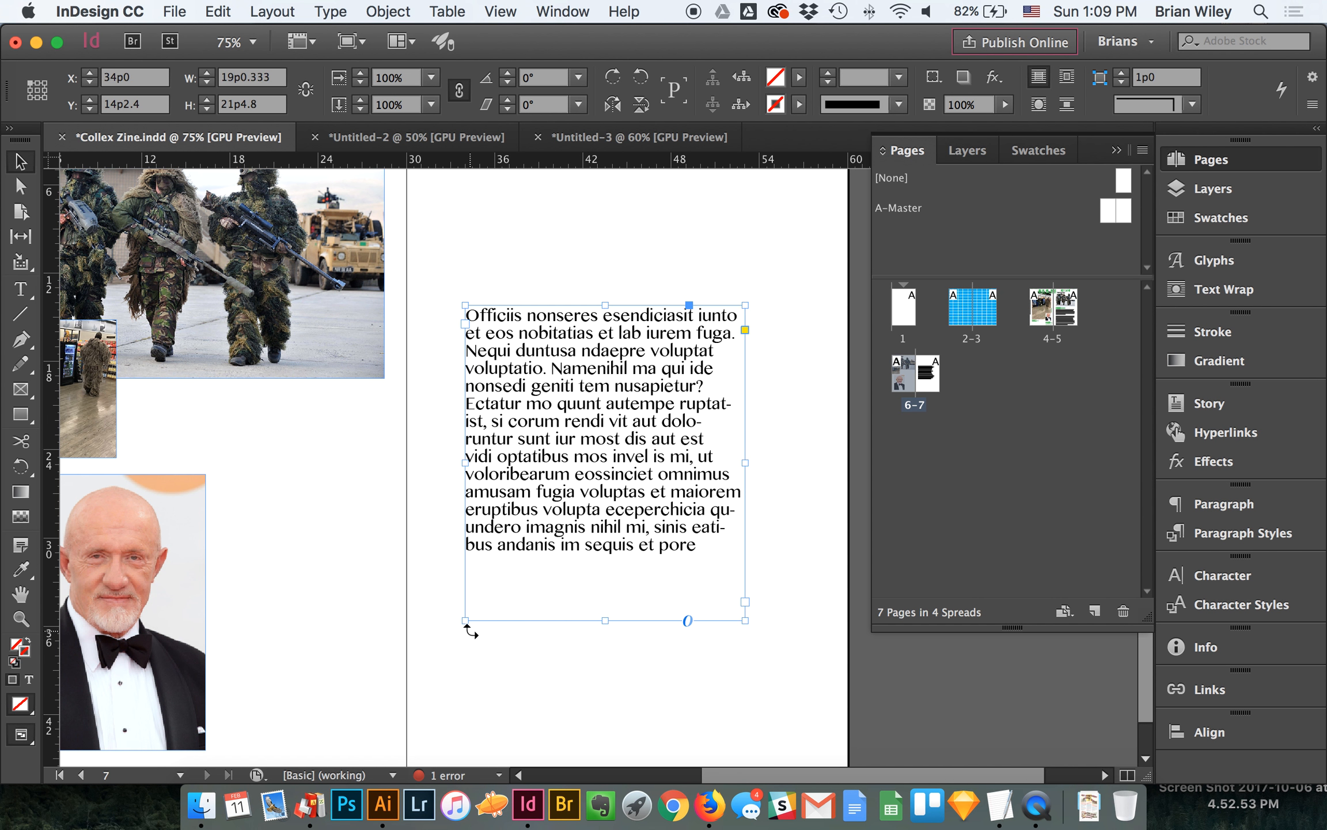
# - Try resizing the text frame from its lower corner, and undo both size changes
pyautogui.moveTo(745, 621); pyautogui.dragTo(676, 541)
pyautogui.moveTo(675, 541); pyautogui.dragTo(723, 603)
pyautogui.press('super+z')
pyautogui.press('super+z')
# - Enlarge the text frame to about 23p0 by 26p6, shorten it to about 10p4, and extend it back down the page
pyautogui.click(608, 621)
pyautogui.moveTo(607, 620); pyautogui.dragTo(593, 695)
pyautogui.moveTo(745, 500); pyautogui.dragTo(804, 499)
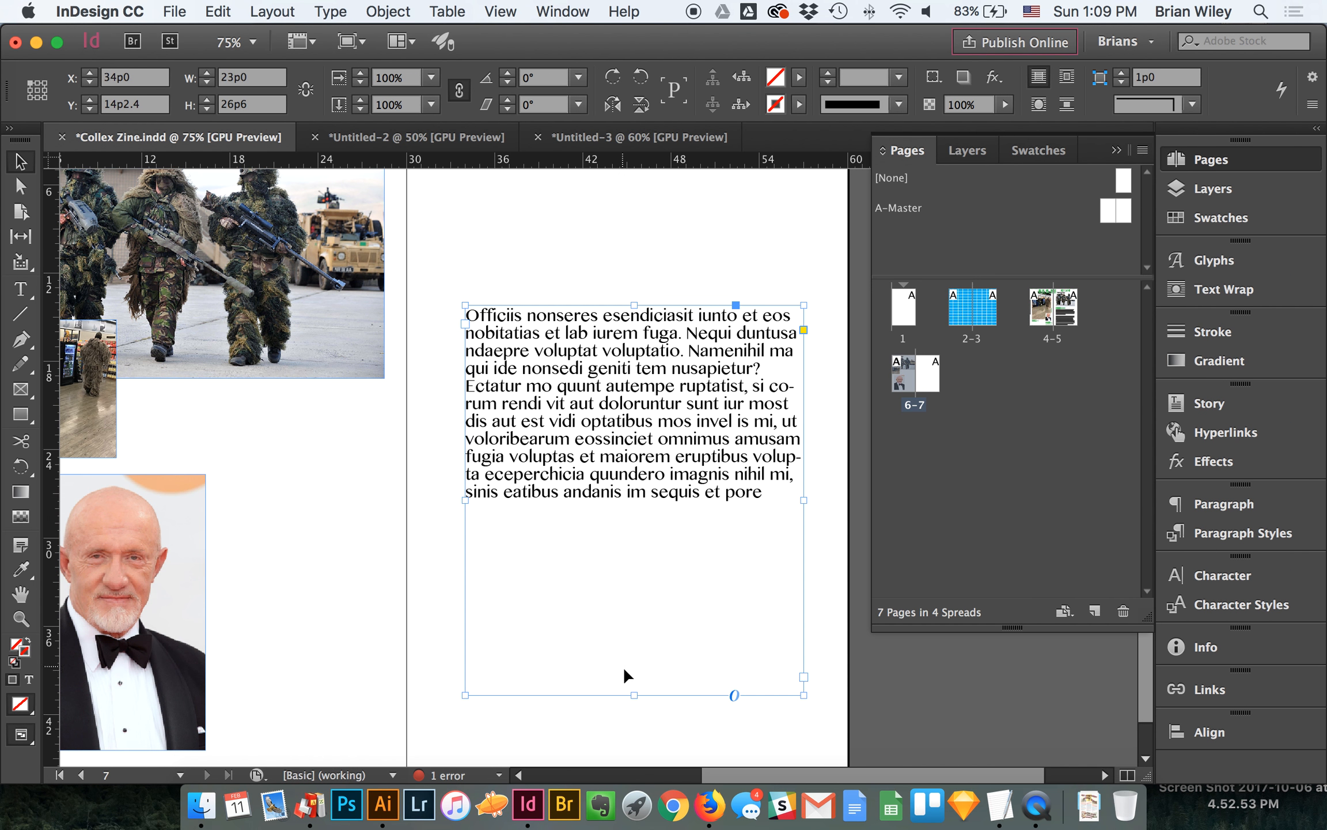
pyautogui.moveTo(633, 694); pyautogui.dragTo(637, 460)
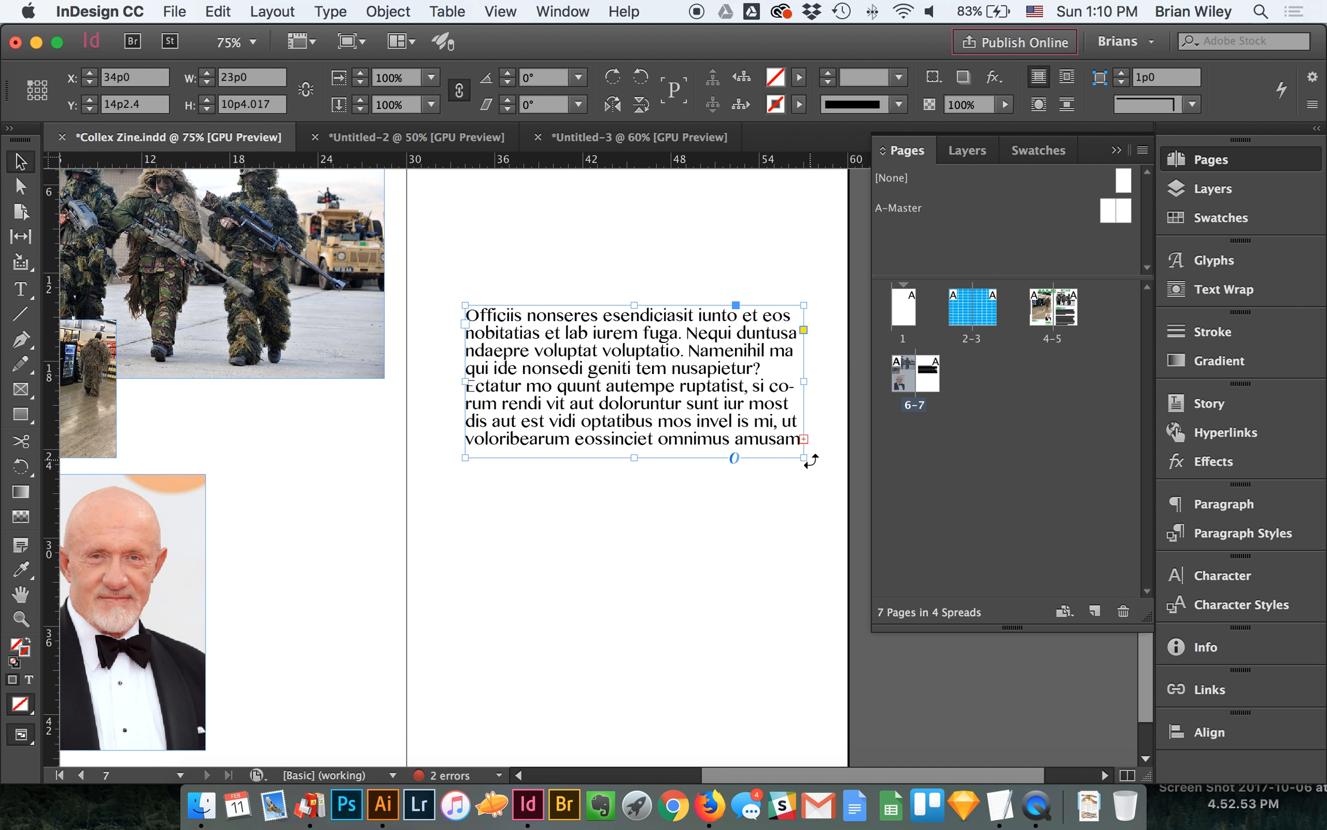
pyautogui.moveTo(636, 457); pyautogui.dragTo(637, 681)
# - Replace all the placeholder text in the frame with the copied ghillie suit article
pyautogui.doubleClick(703, 392)
pyautogui.press('super+a')
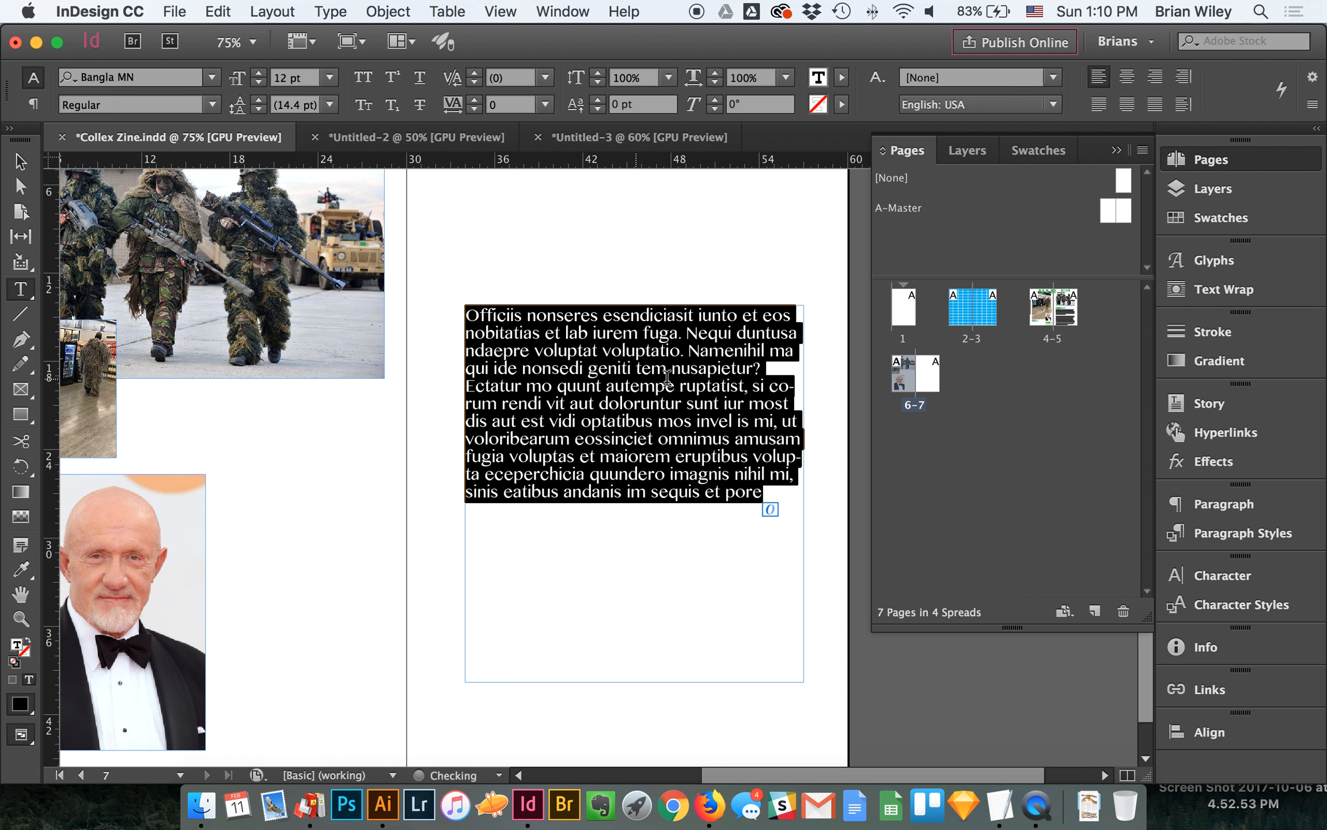
pyautogui.press('super+v')
# - Lengthen the text frame to about 32p6, and shorten it to about 27p5.4 around the pasted article
pyautogui.click(19, 163)
pyautogui.scroll(-3, 814, 551)
pyautogui.moveTo(633, 618); pyautogui.dragTo(647, 718)
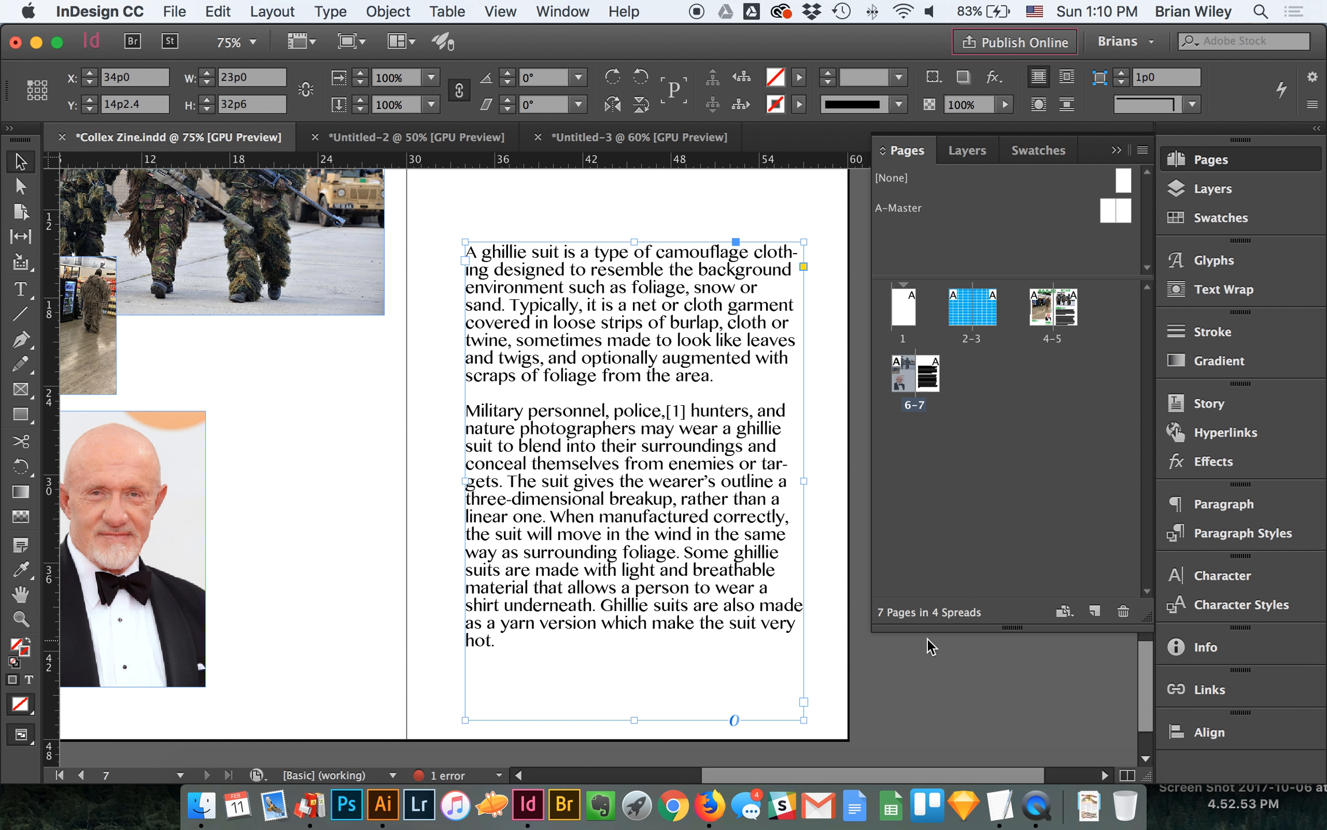
pyautogui.moveTo(634, 719); pyautogui.dragTo(677, 646)
pyautogui.click(403, 13)
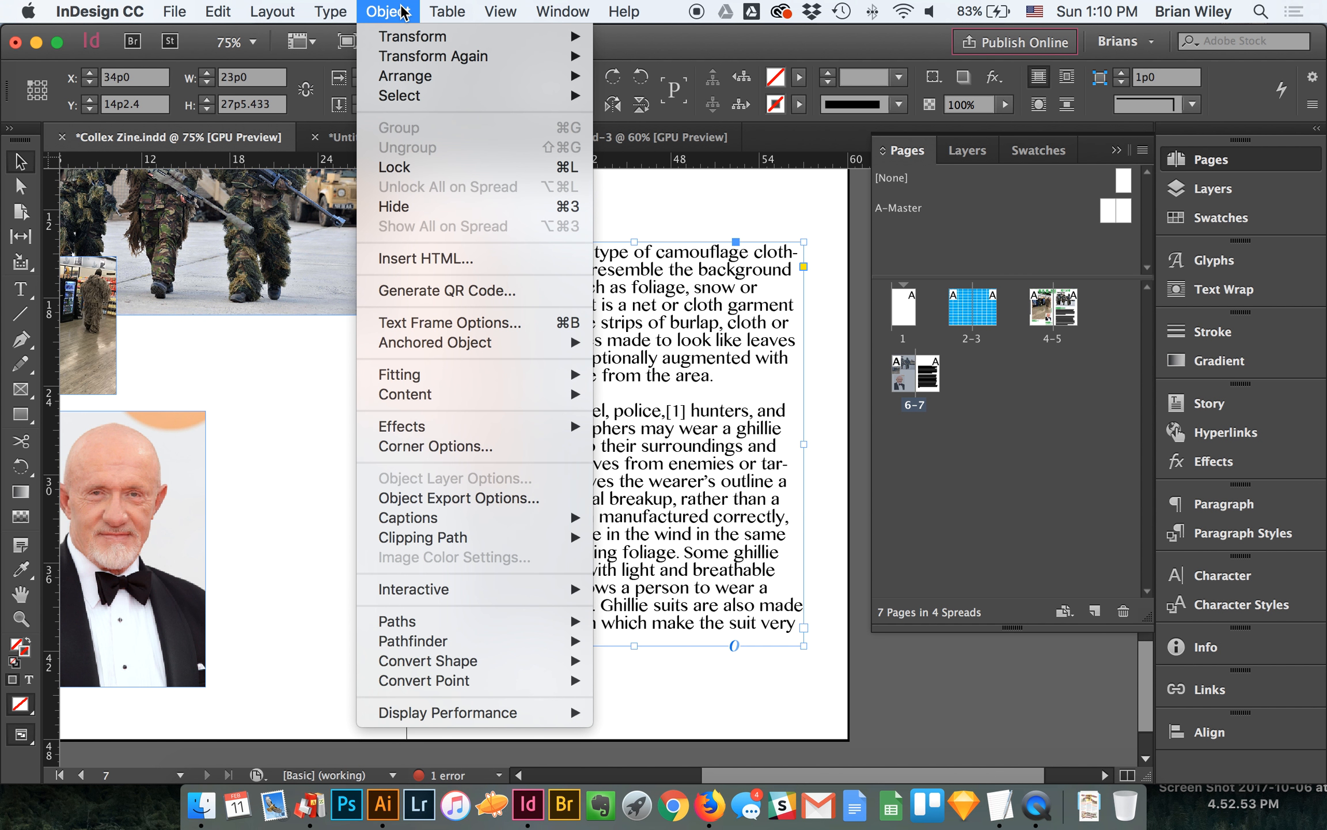
pyautogui.moveTo(568, 374)
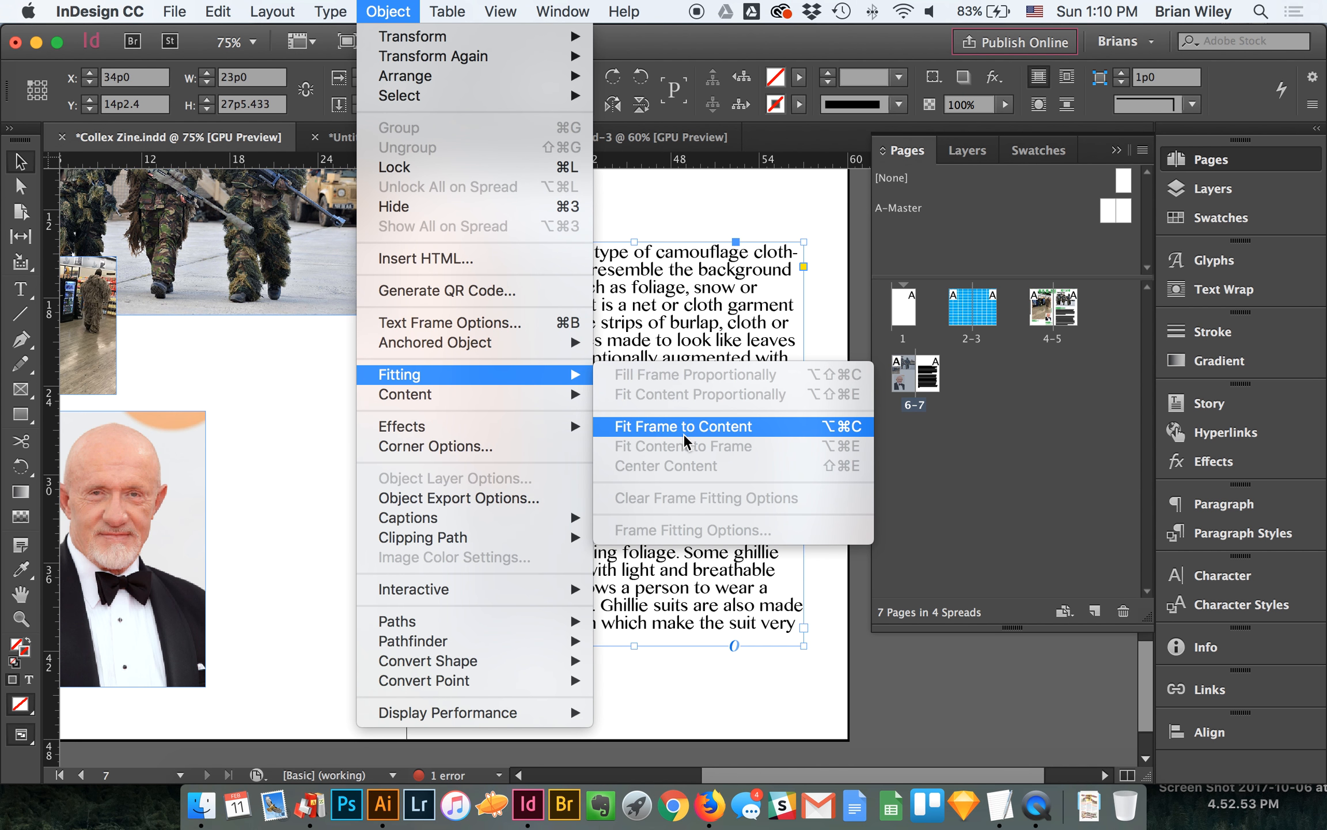
pyautogui.click(678, 687)
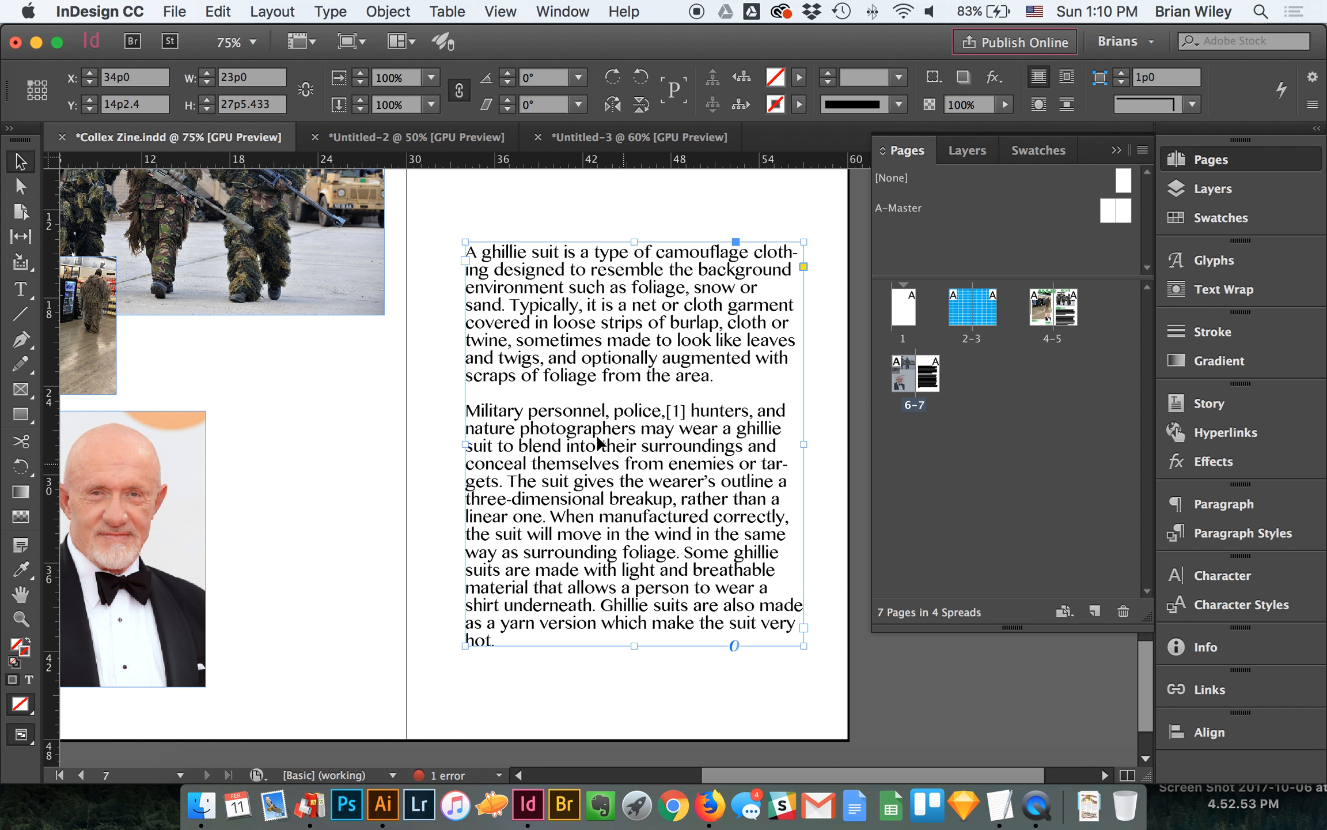
# - Set all the text in the ghillie suit article to the Avance Pro font in Regular style
pyautogui.scroll(3, 590, 430)
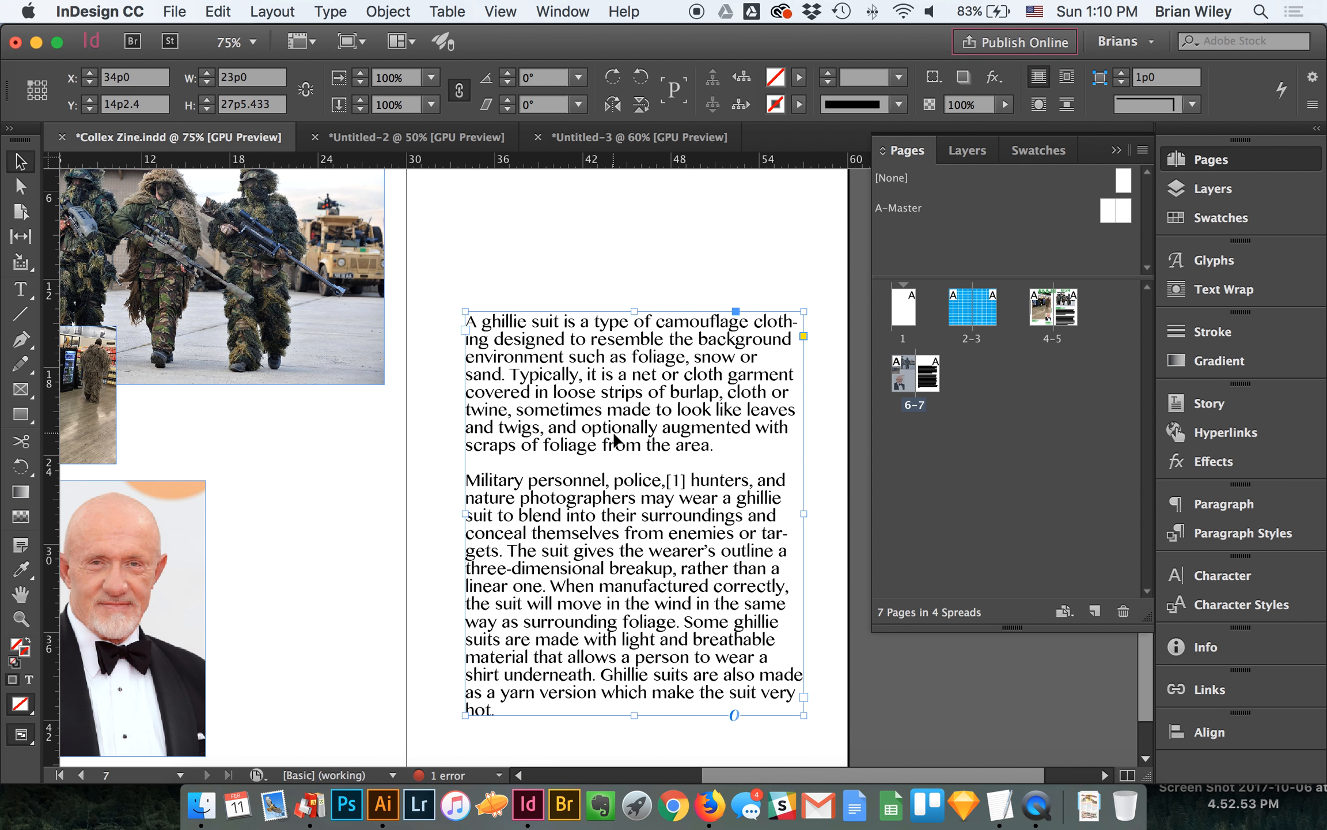
pyautogui.doubleClick(616, 439)
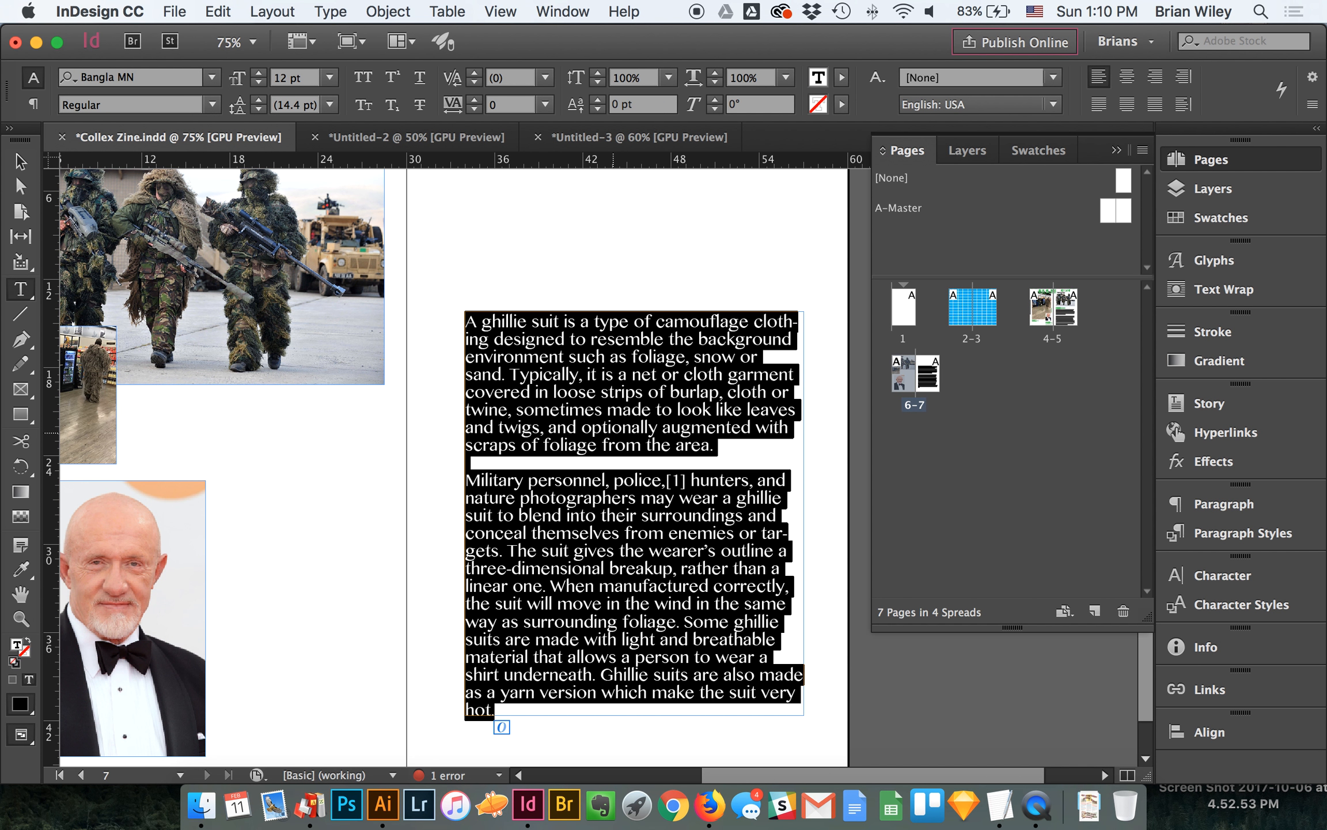
pyautogui.press('super+a')
pyautogui.click(212, 77)
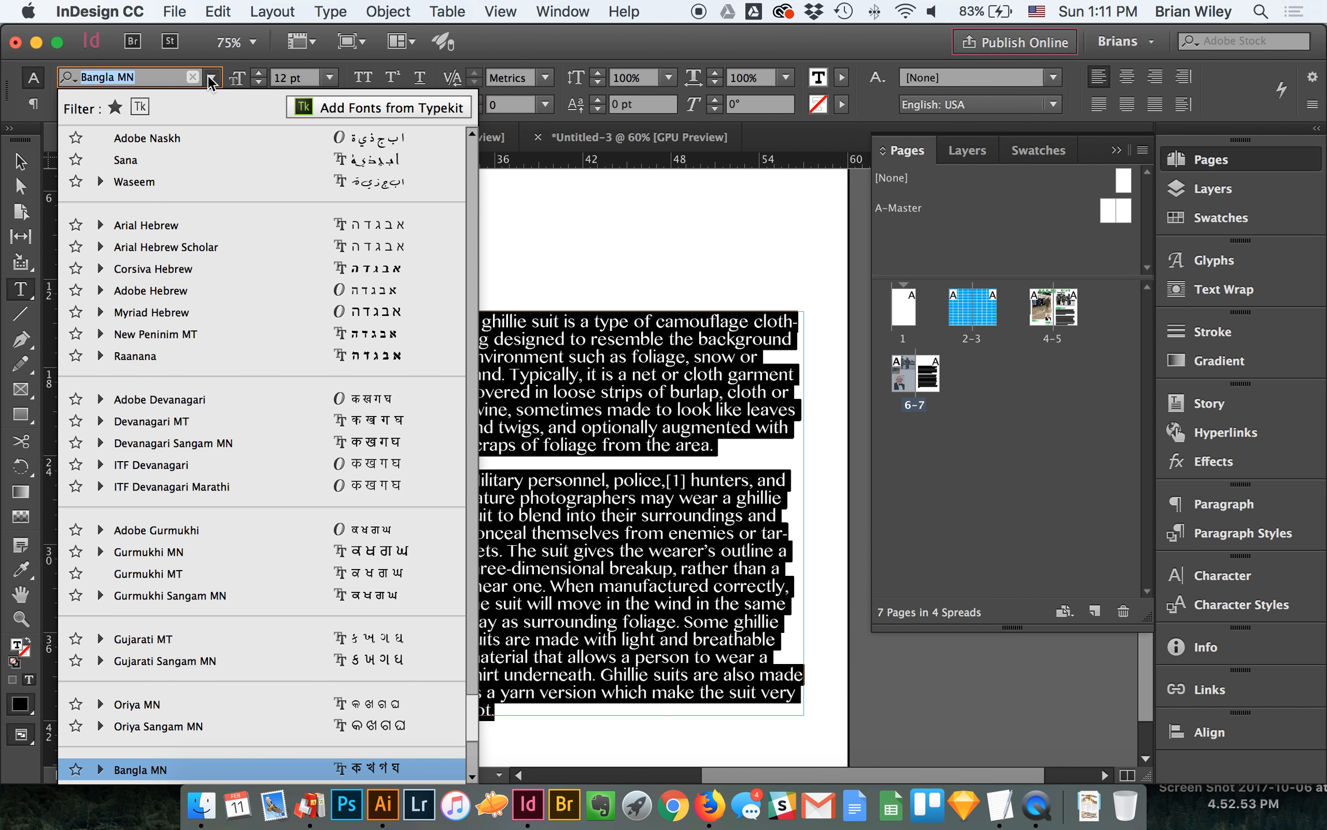
pyautogui.write('avan')
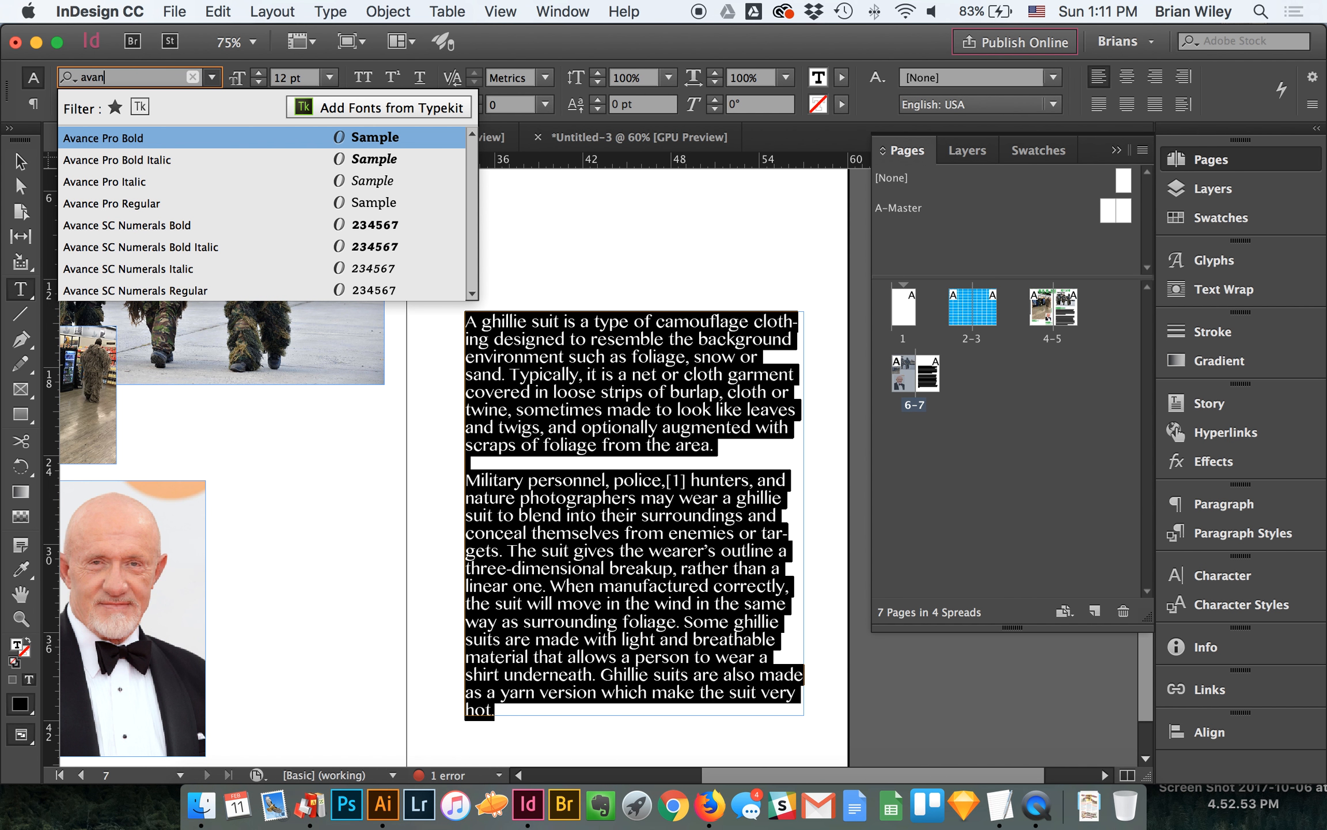
pyautogui.click(145, 137)
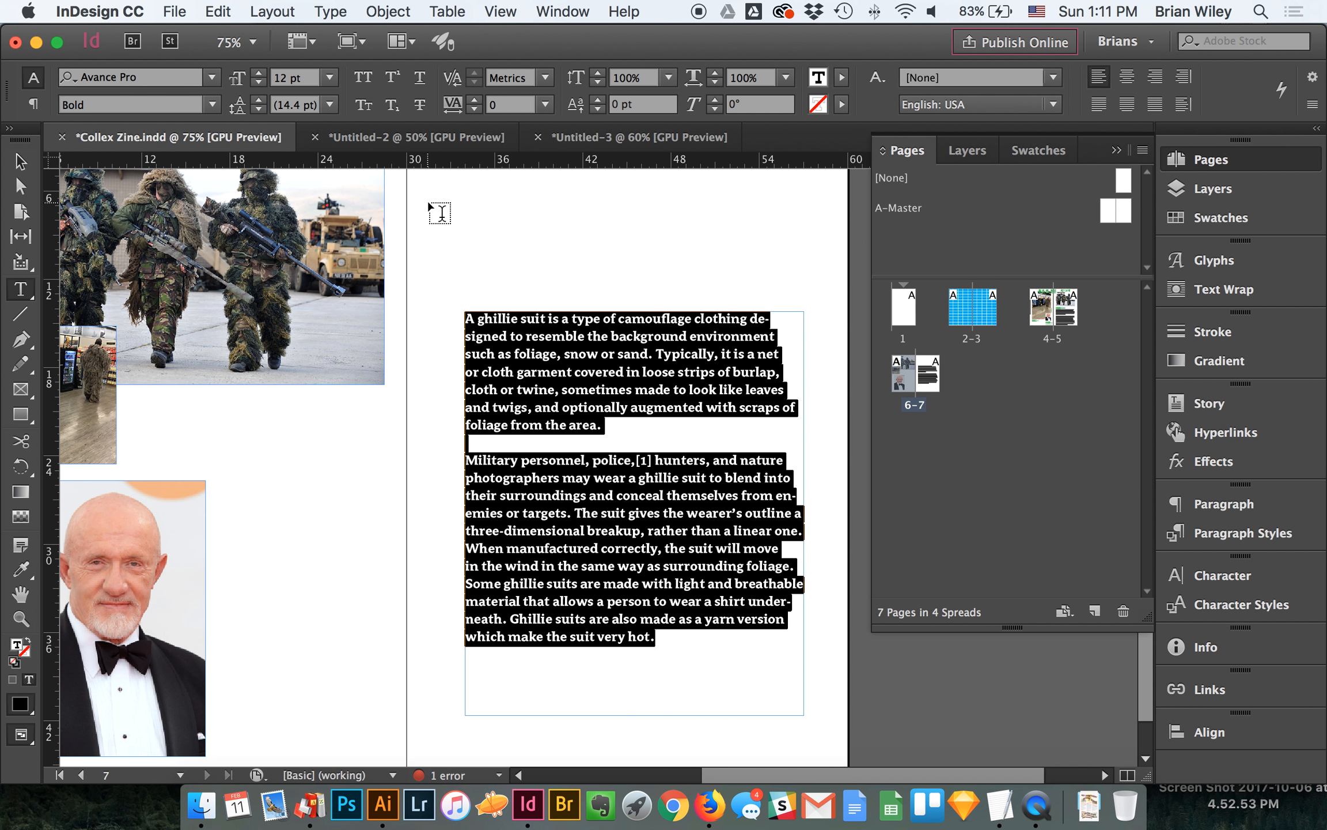
pyautogui.click(125, 107)
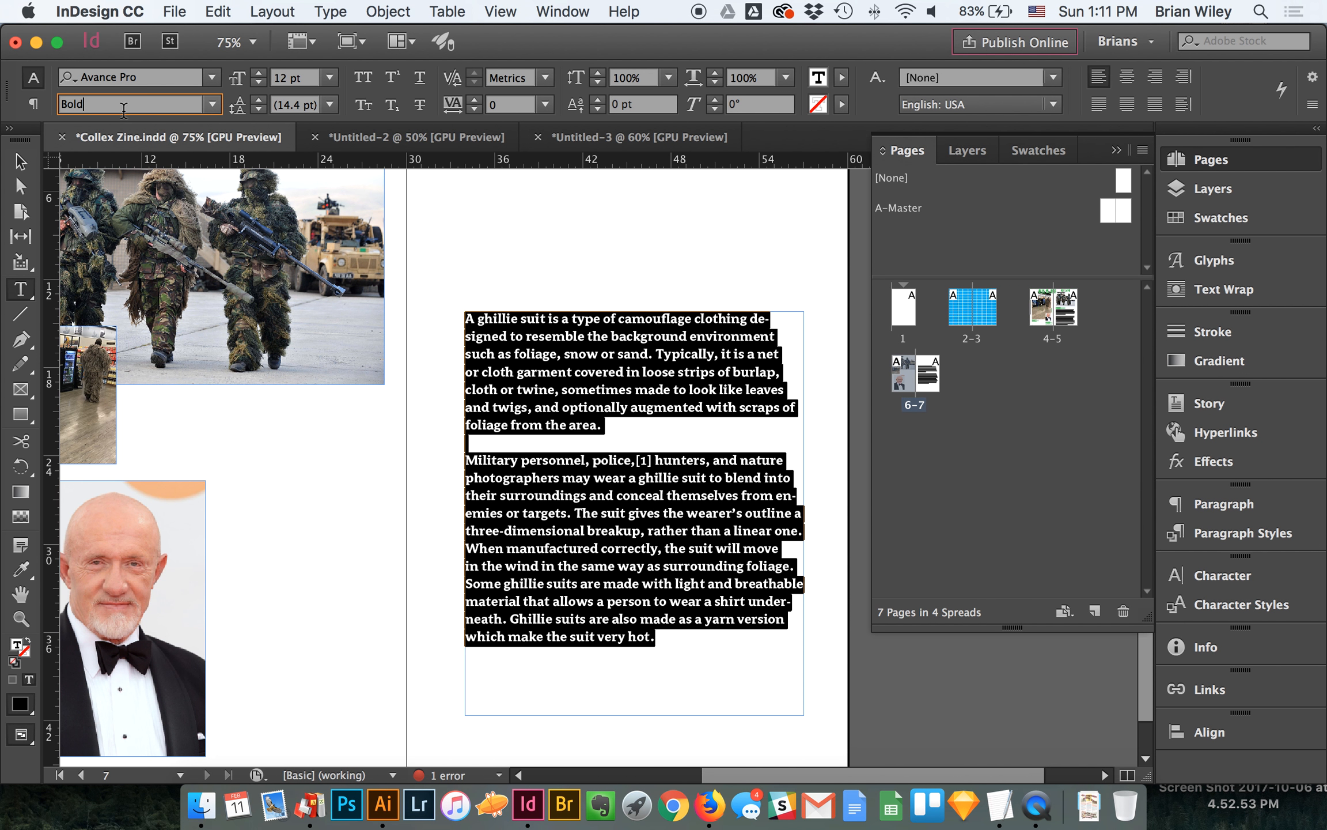
pyautogui.click(213, 103)
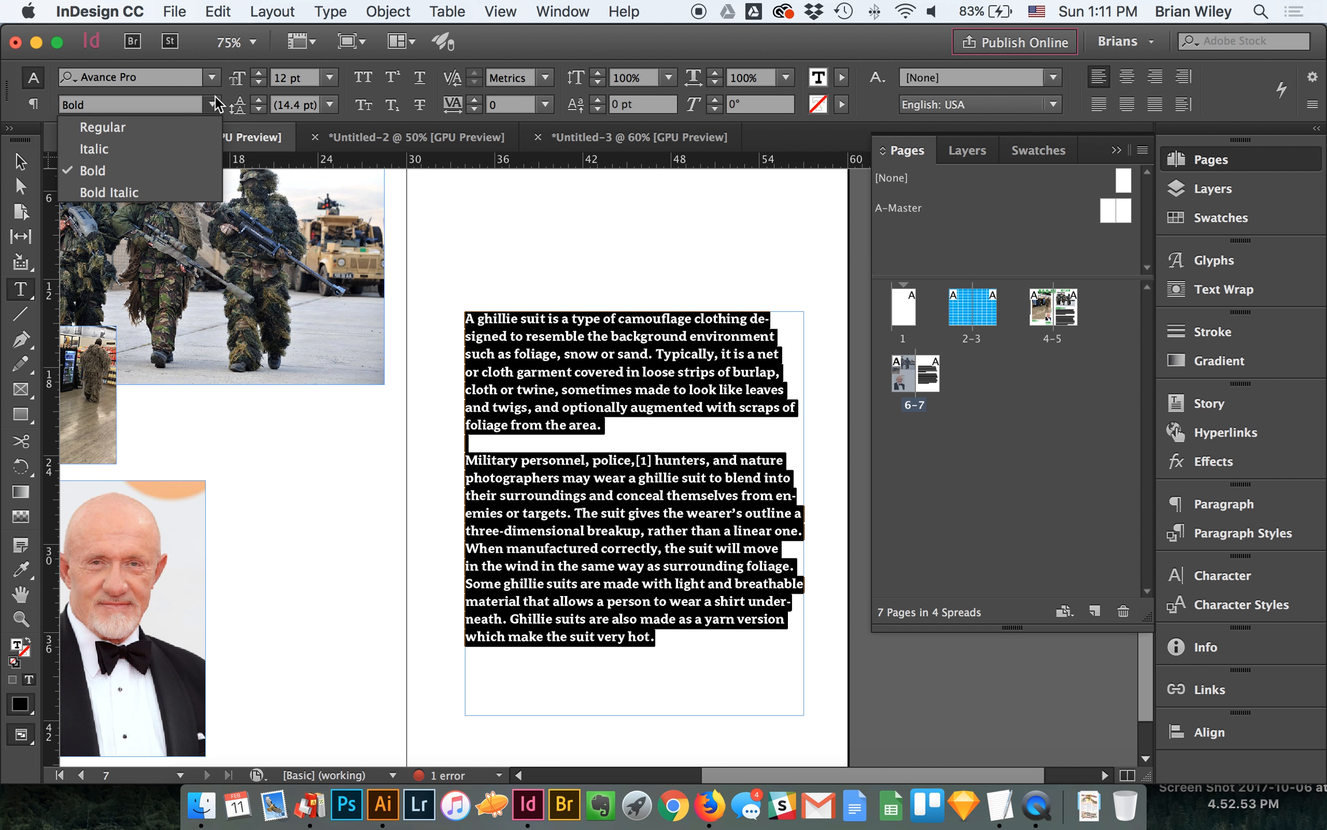
pyautogui.click(115, 128)
# - Set the article's font size to 11 pt and its leading to 14 pt, and deselect the text
pyautogui.click(254, 84)
pyautogui.click(258, 97)
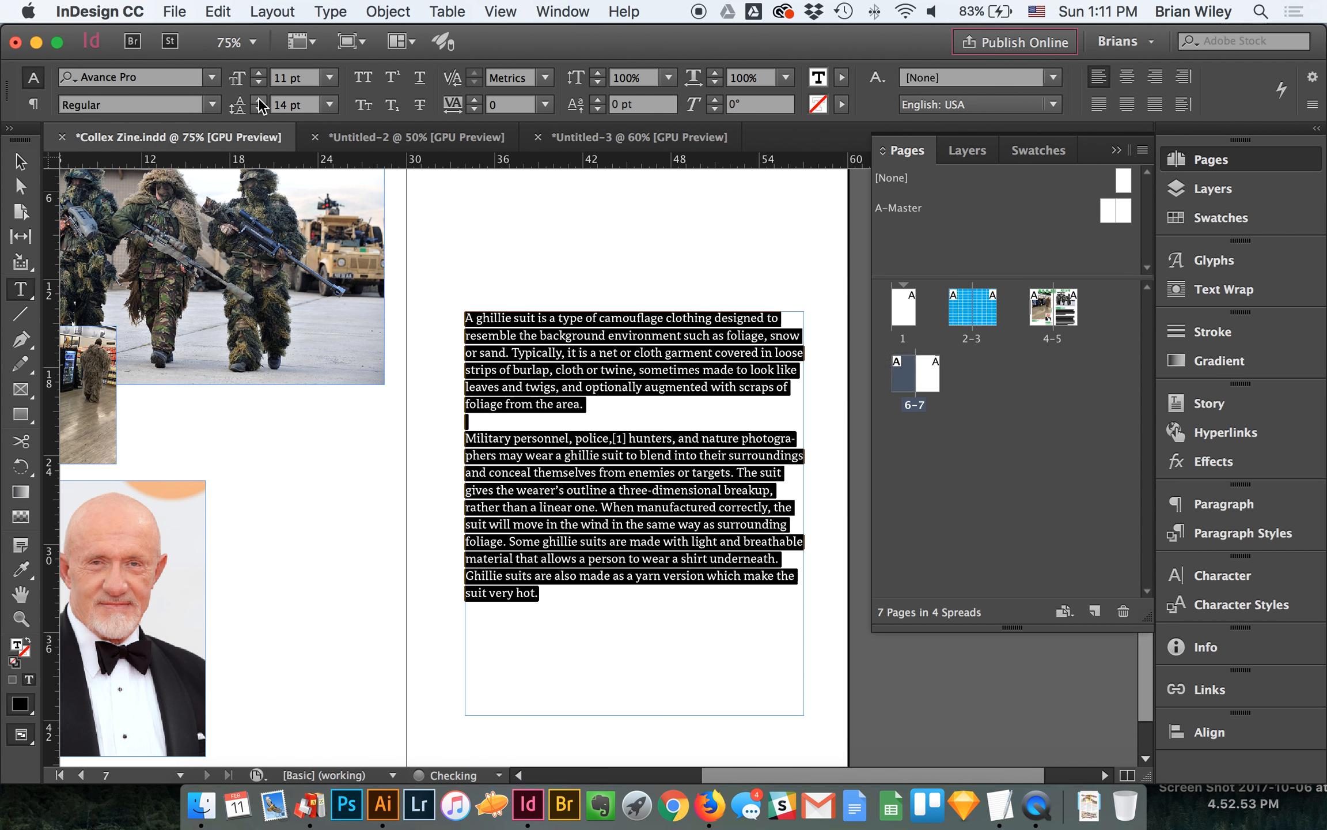
pyautogui.click(20, 161)
pyautogui.click(472, 223)
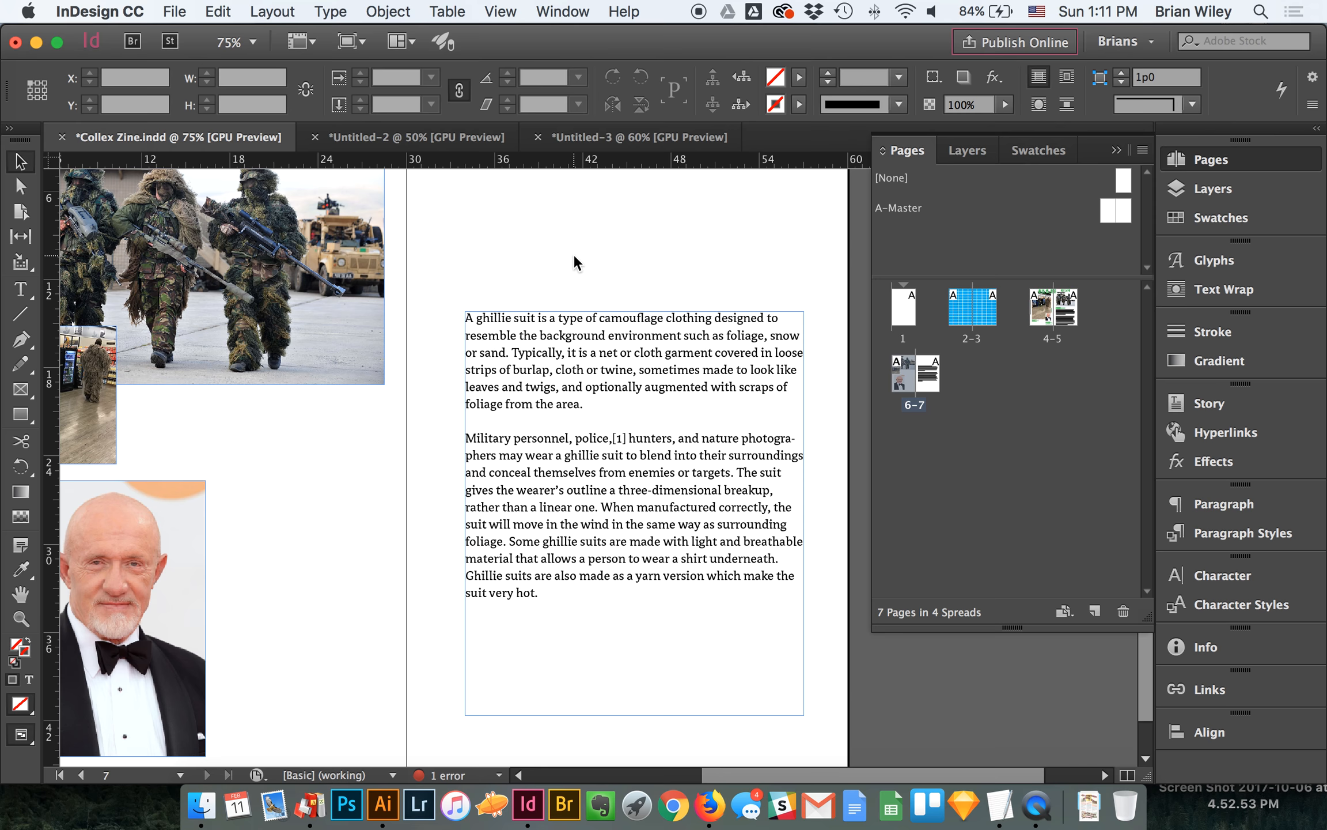
pyautogui.click(558, 318)
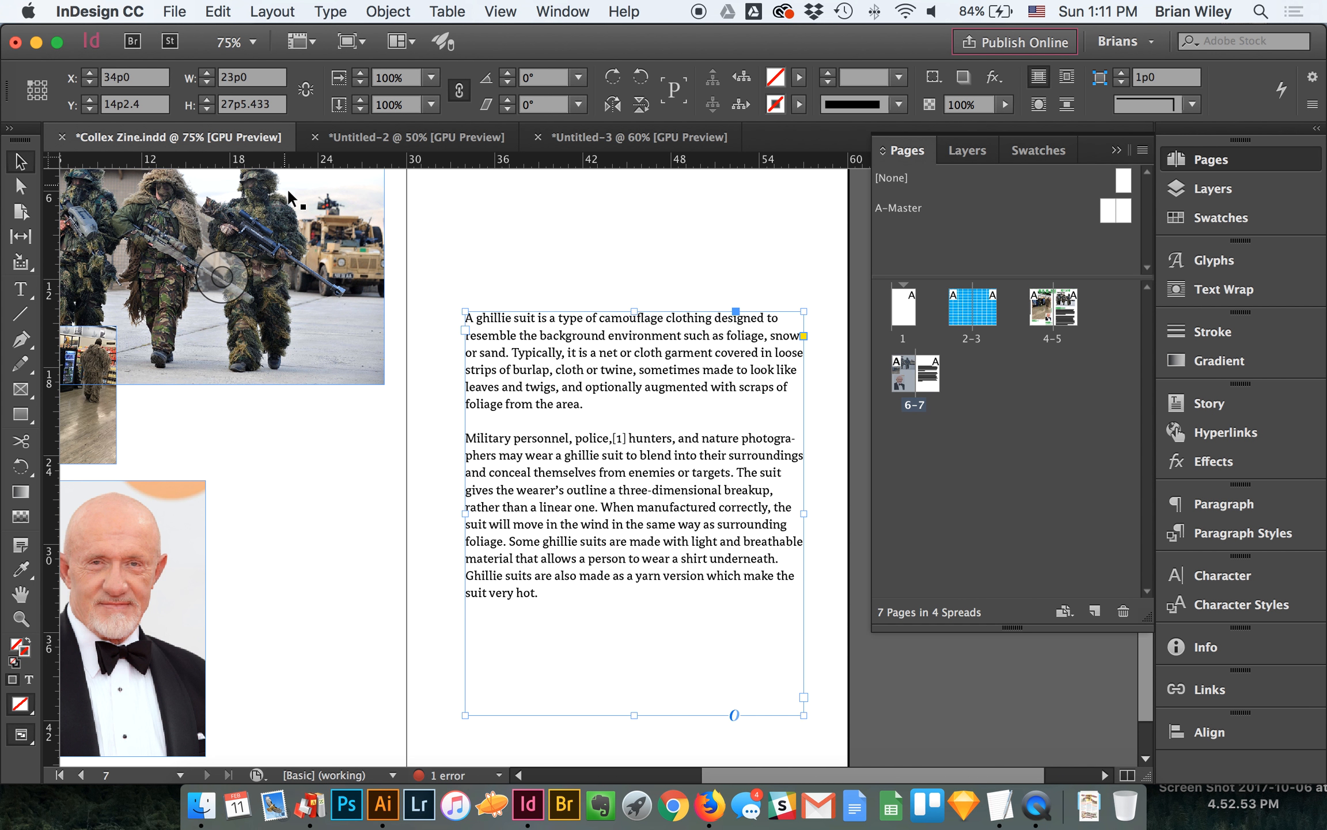
pyautogui.doubleClick(627, 435)
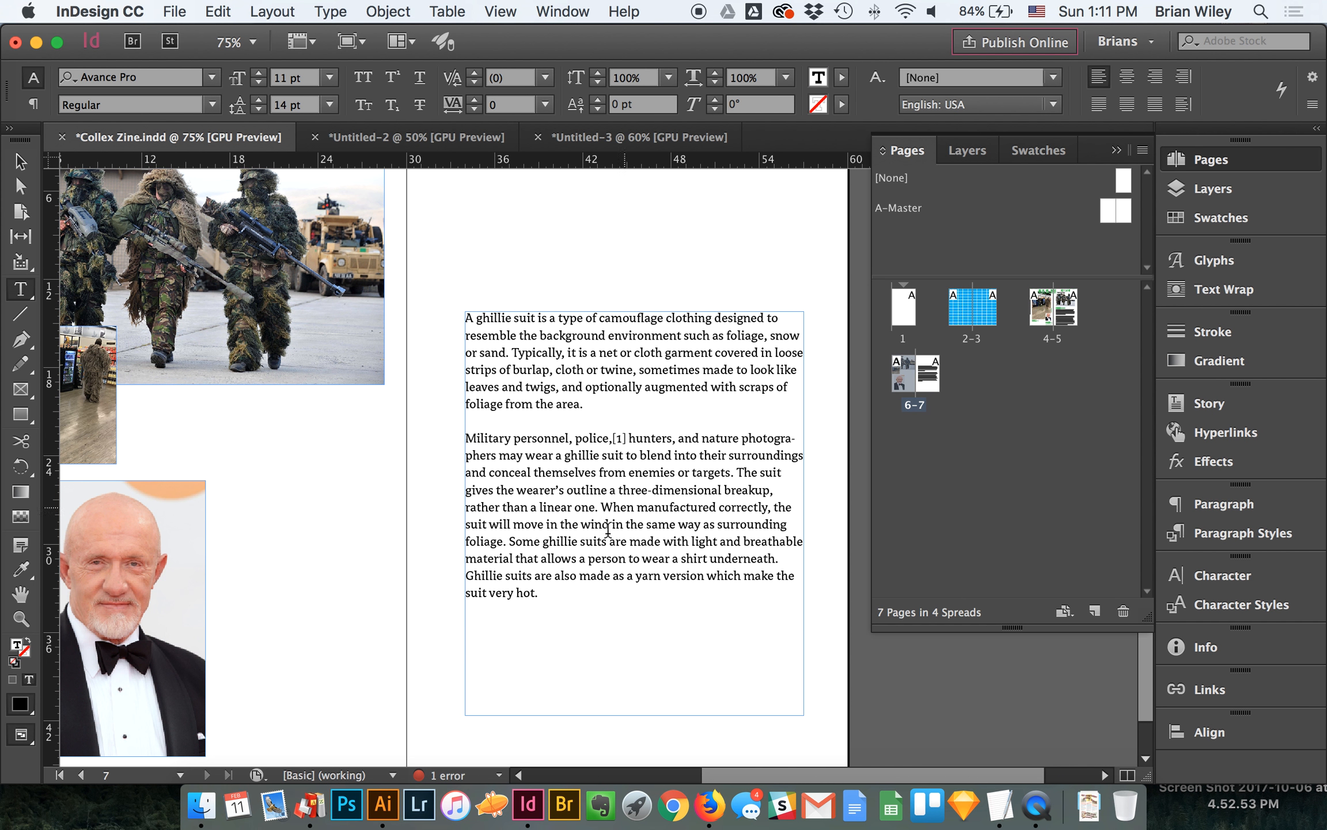
pyautogui.moveTo(550, 601)
pyautogui.mouseDown()
pyautogui.moveTo(465, 282)
pyautogui.moveTo(478, 290)
pyautogui.mouseUp()
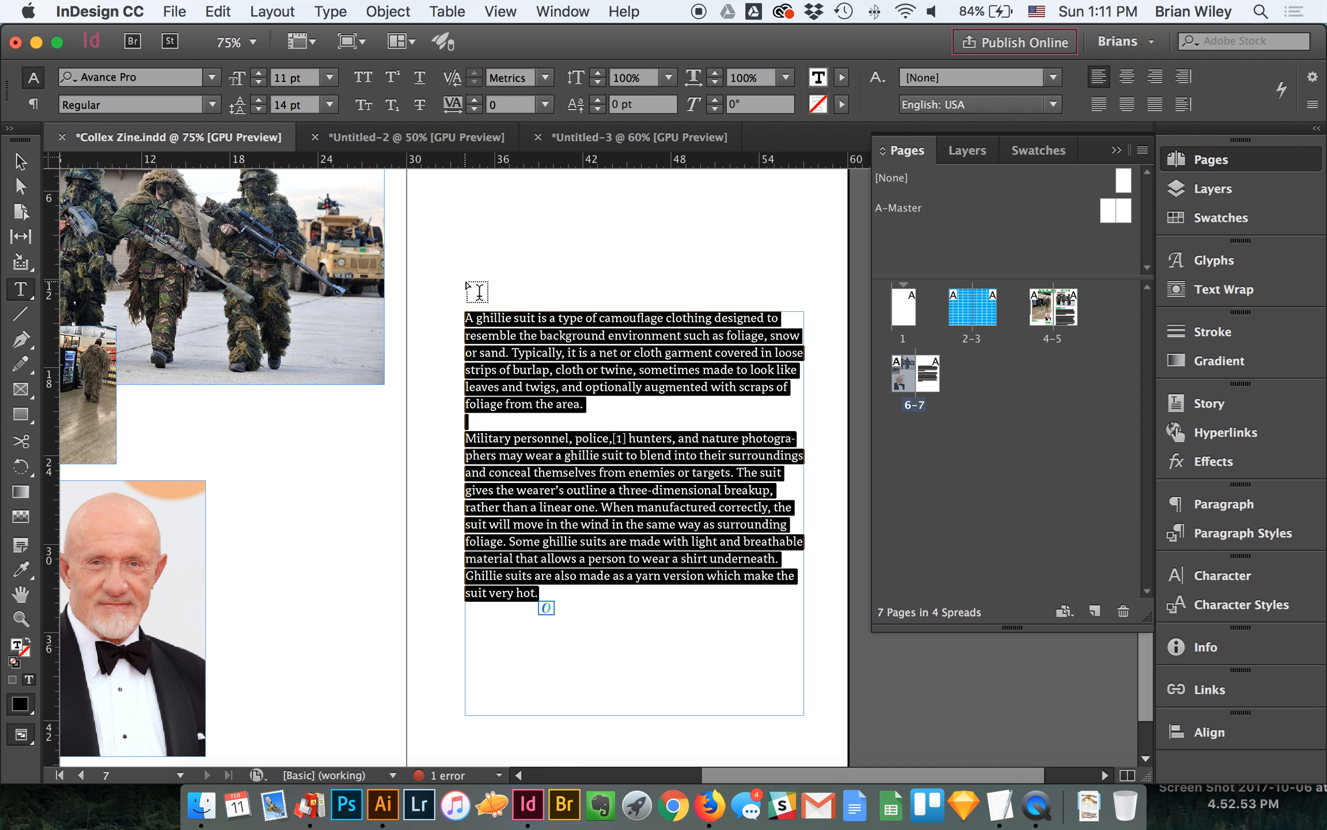
pyautogui.click(17, 164)
pyautogui.click(538, 288)
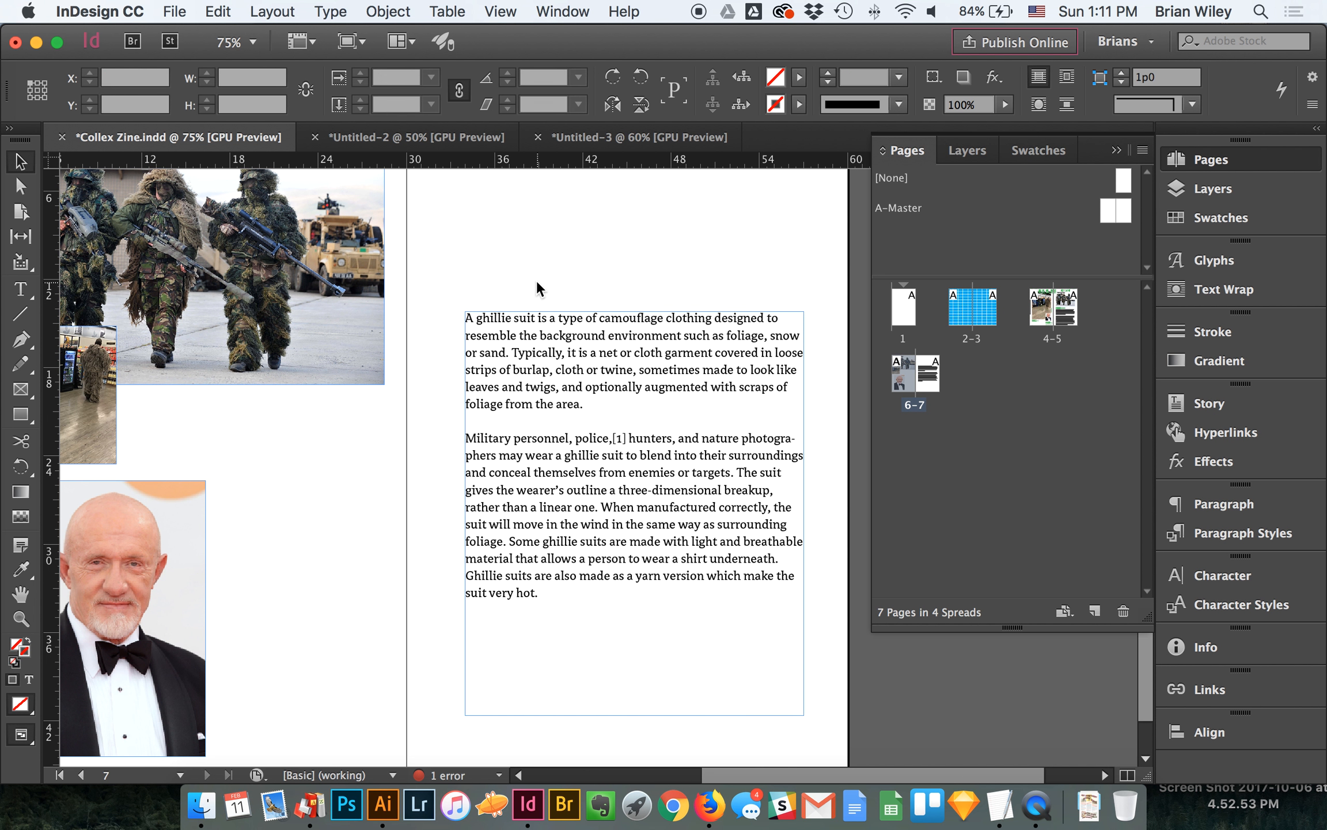